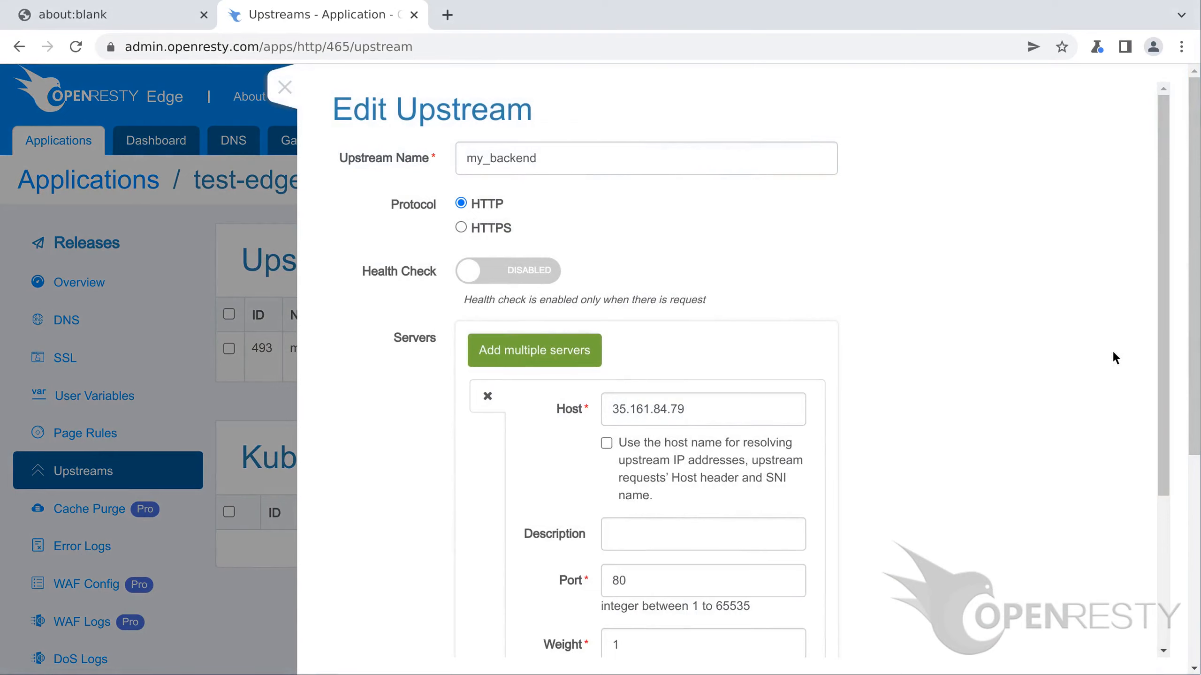
{"action": "scroll", "coordinate": [1113, 352], "scroll_direction": "down", "scroll_amount": 5}
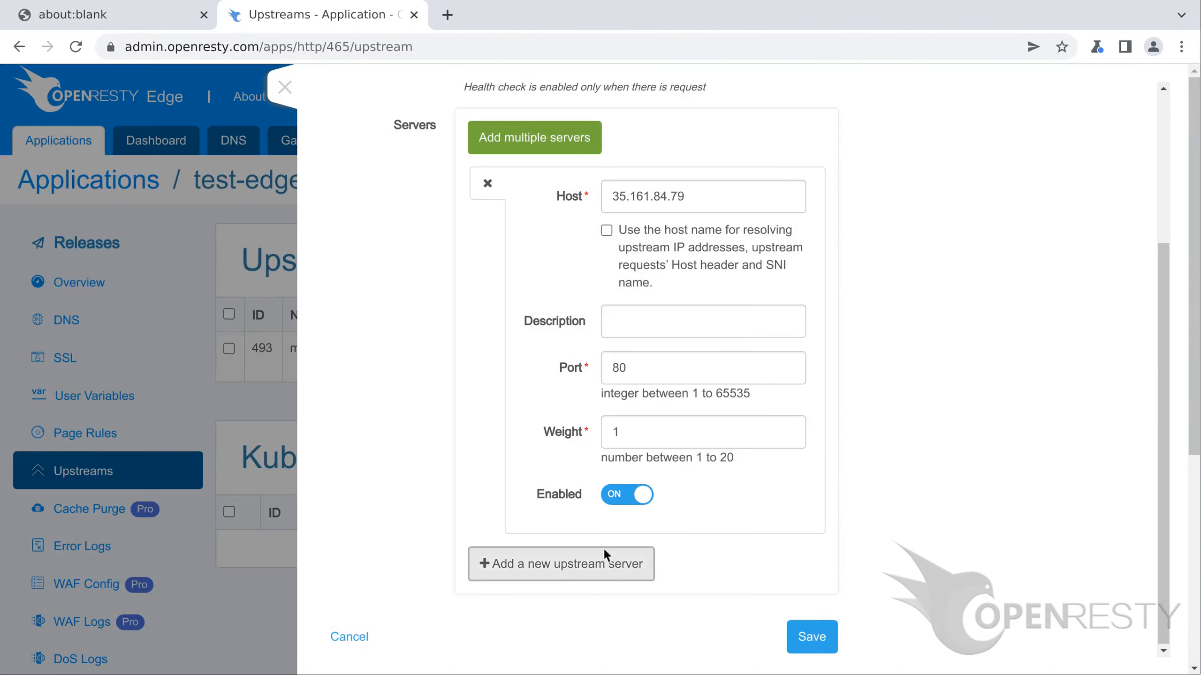
{"action": "left_click", "coordinate": [561, 564]}
{"action": "scroll", "coordinate": [561, 564], "scroll_direction": "down", "scroll_amount": 3}
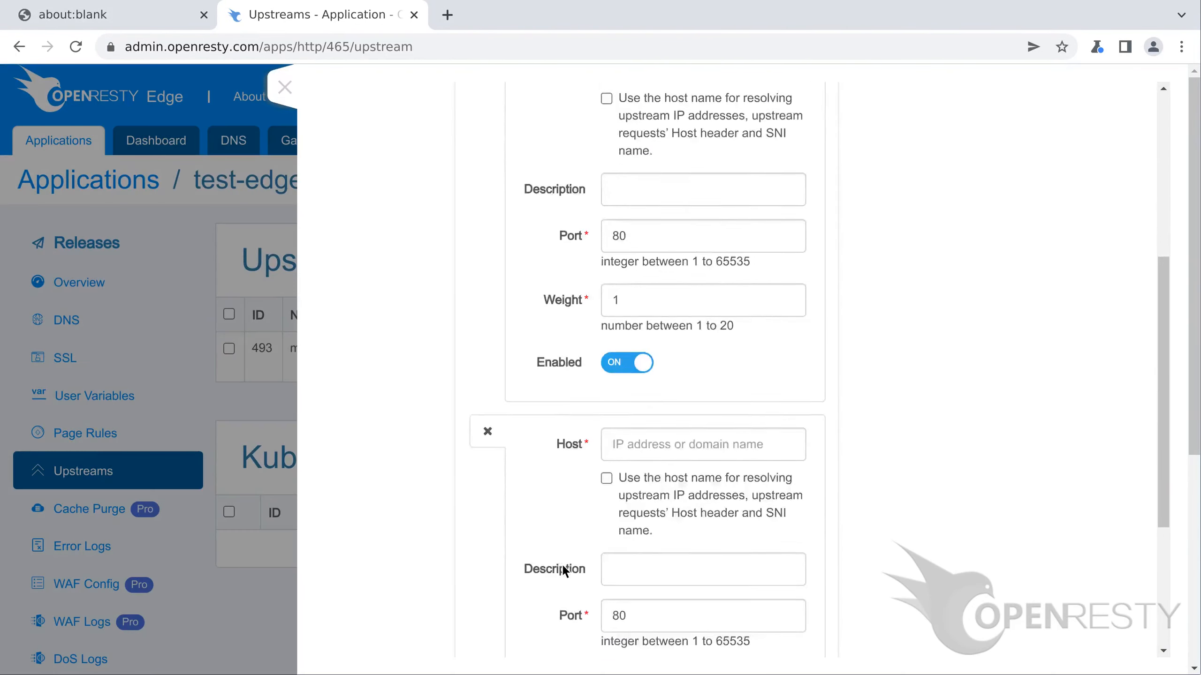
{"action": "type", "text": "18.166.154.94"}
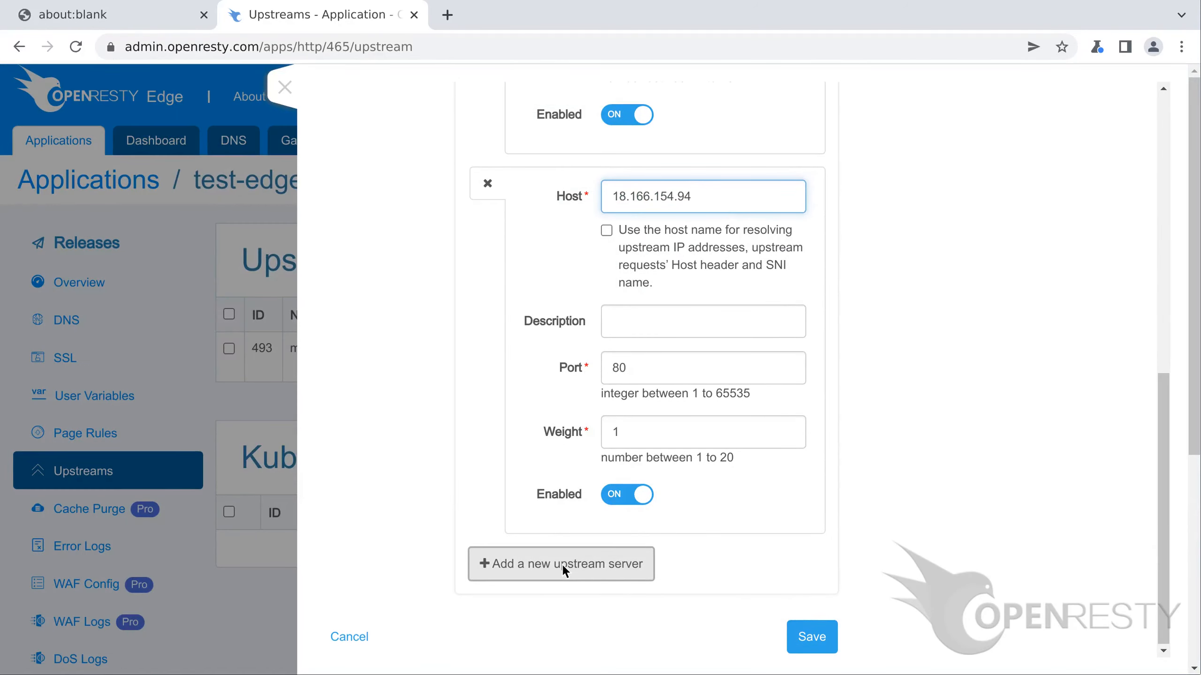
{"action": "key", "text": "ctrl+t"}
{"action": "type", "text": "http://18.166."}
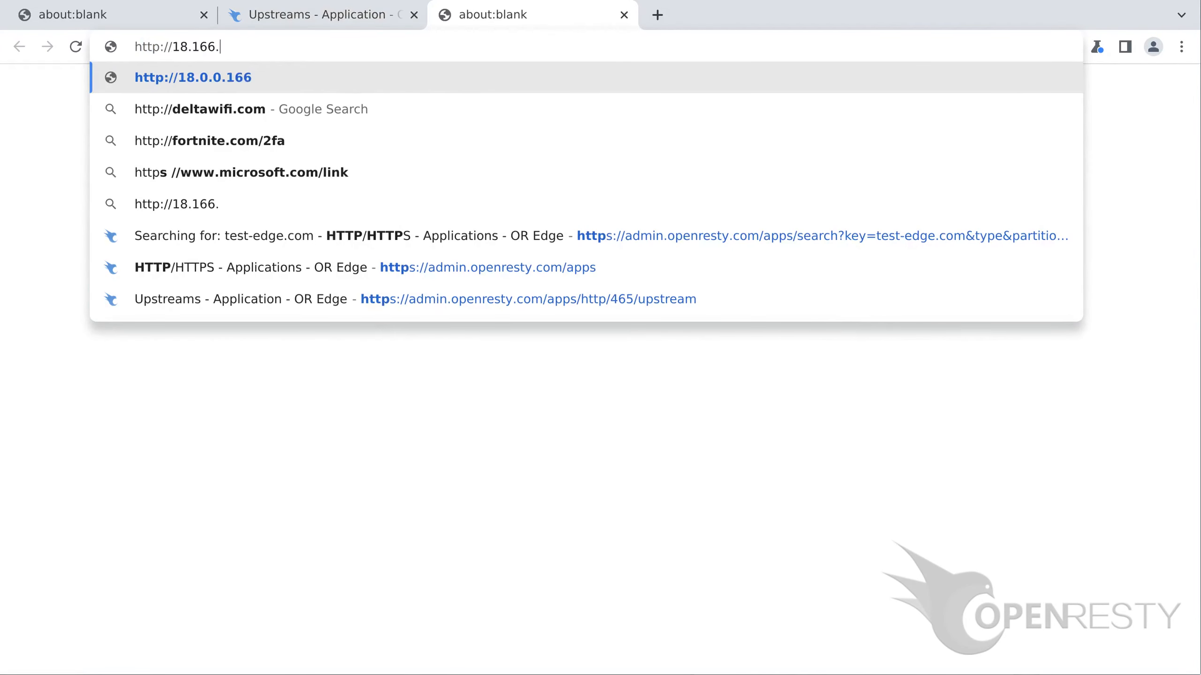
{"action": "type", "text": "154.94/"}
{"action": "key", "text": "Return"}
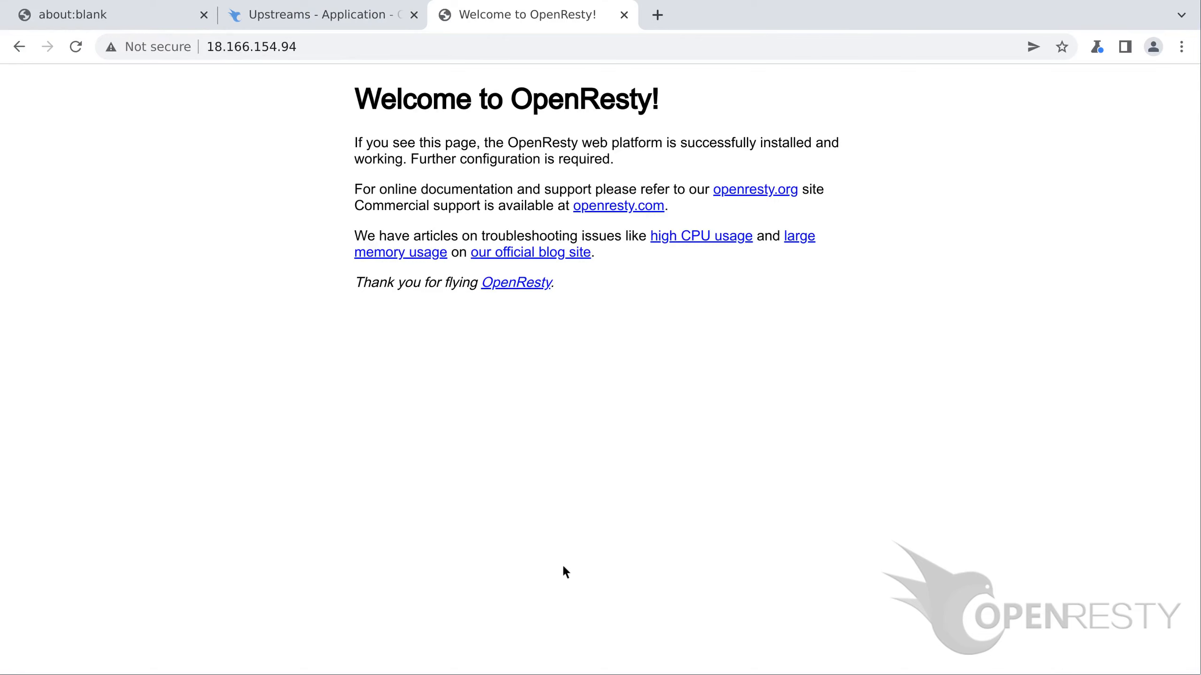
Step: Close the test tab, save my_backend with both servers, and go to Page Rules
{"action": "key", "text": "ctrl+w"}
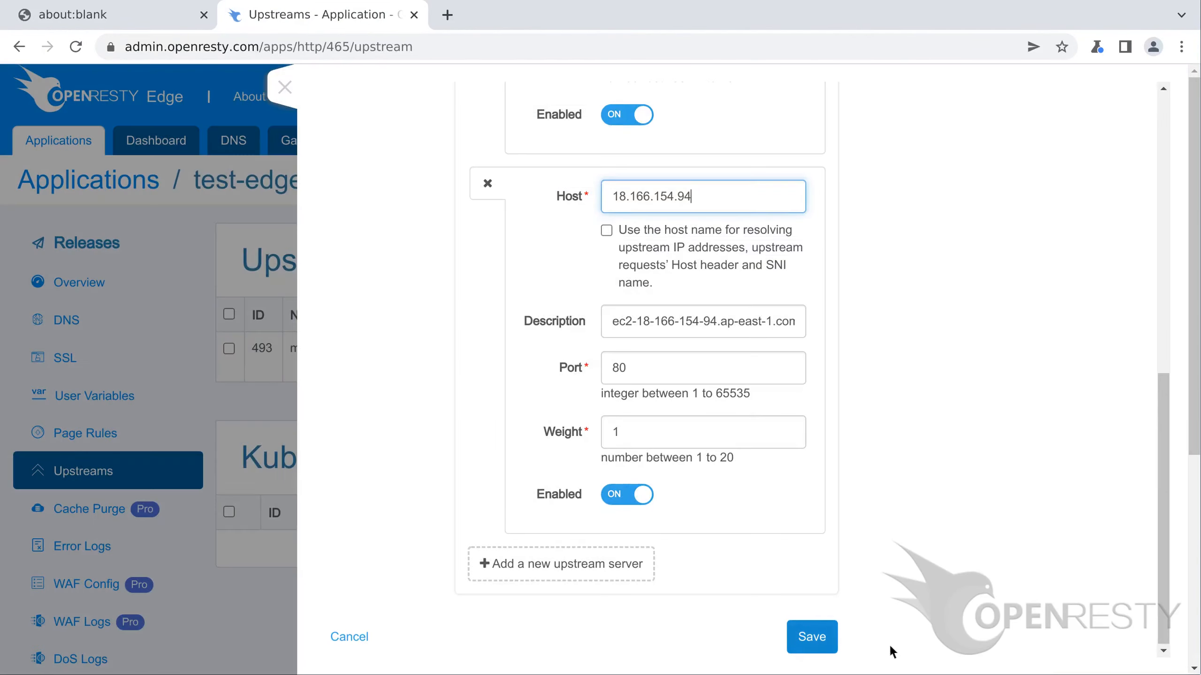
{"action": "left_click", "coordinate": [812, 638]}
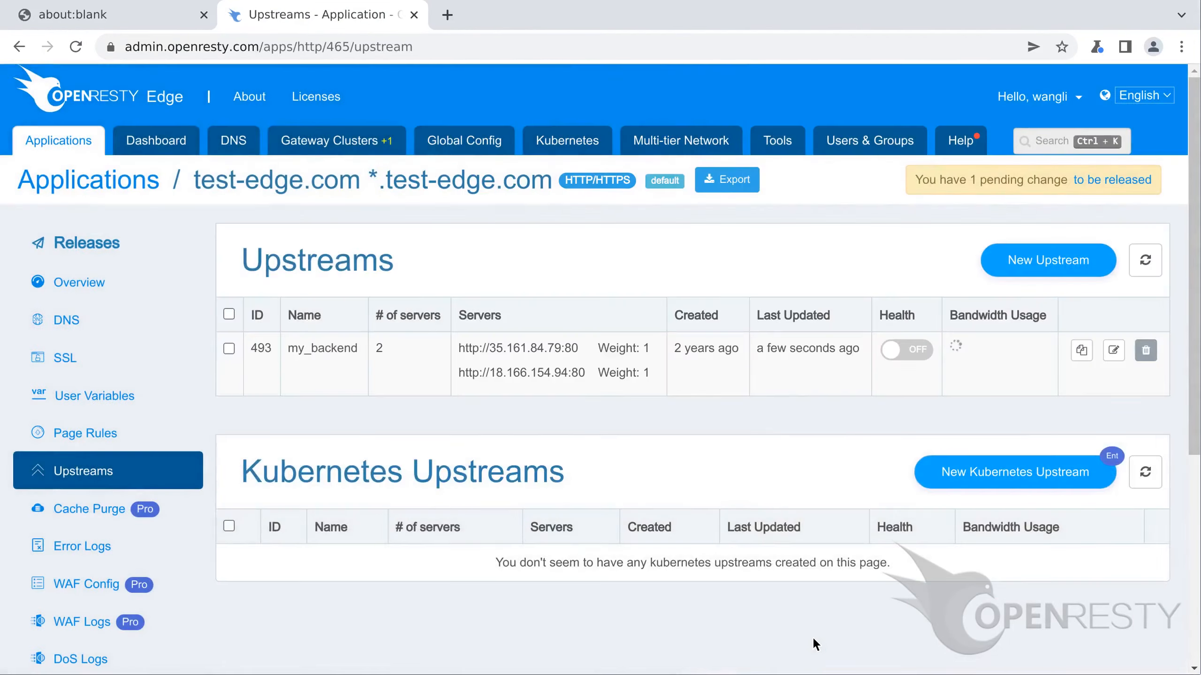
{"action": "left_click", "coordinate": [111, 438]}
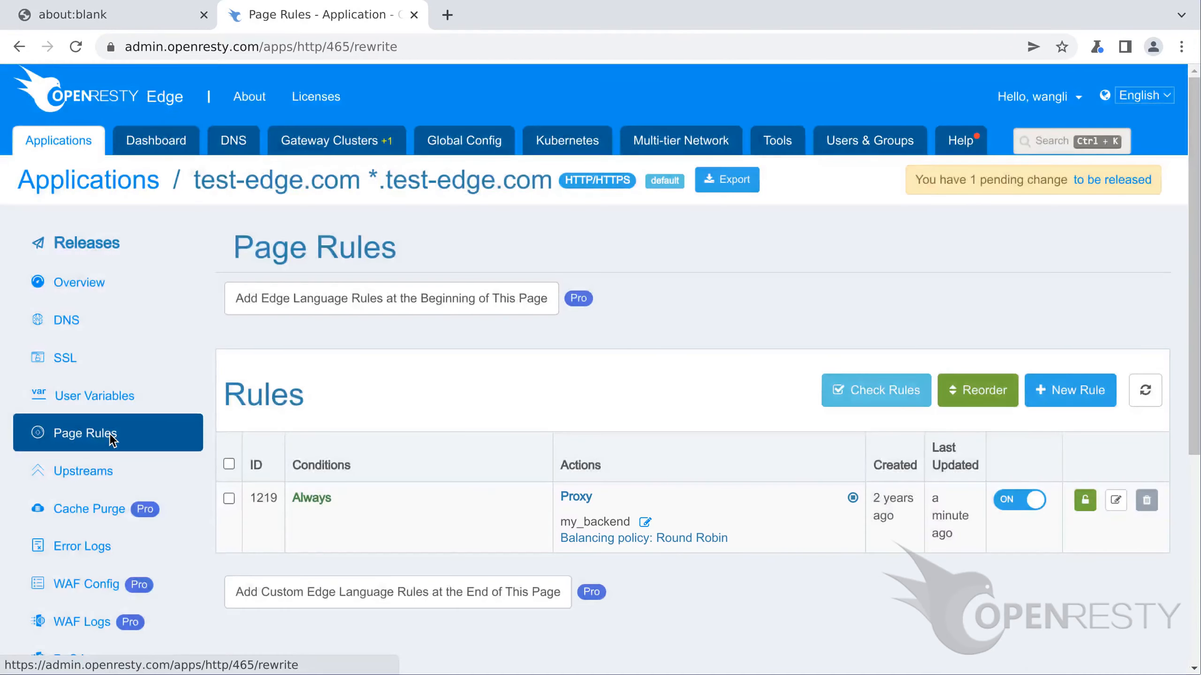
Step: Turn on the sticky cookie with a chosen level on the my_backend proxy rule and save it
{"action": "left_click", "coordinate": [1115, 501]}
{"action": "scroll", "coordinate": [803, 393], "scroll_direction": "down", "scroll_amount": 5}
{"action": "left_click", "coordinate": [583, 393]}
{"action": "left_click", "coordinate": [859, 523]}
{"action": "left_click", "coordinate": [859, 523]}
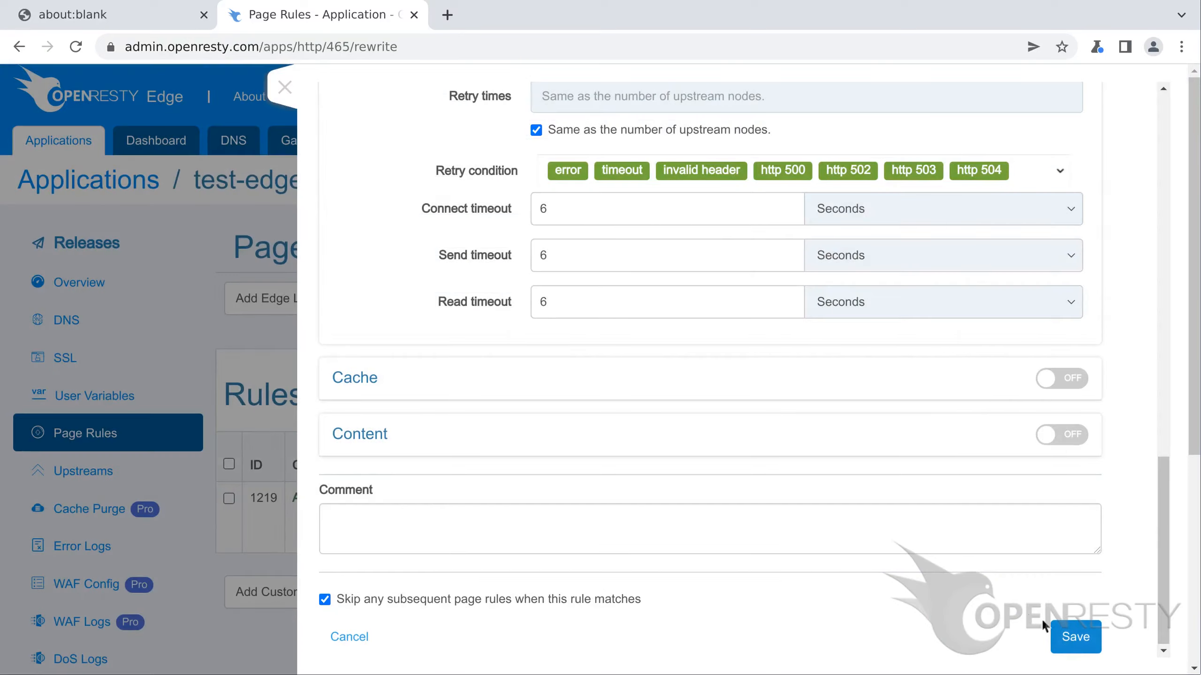
{"action": "left_click", "coordinate": [1075, 639]}
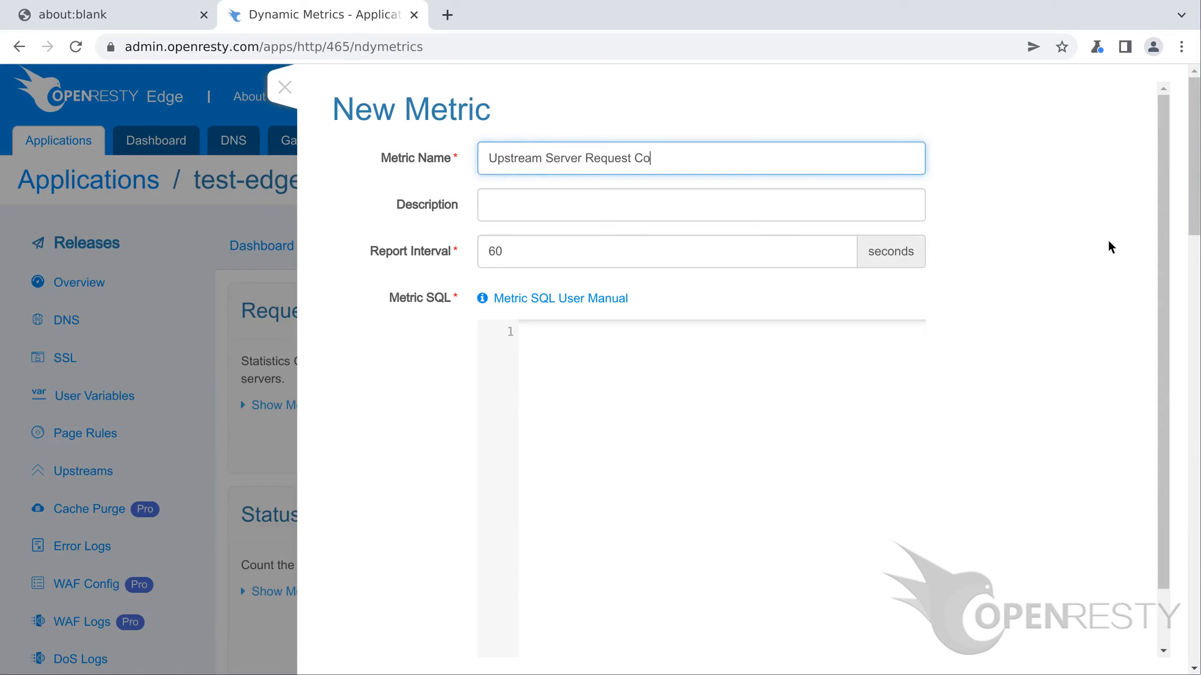
Step: Name the metric 'Upstream Server Request Count', add description 'The number of requests per upstream server', and set interval 10
{"action": "type", "text": "unt"}
{"action": "key", "text": "Tab"}
{"action": "type", "text": "T"}
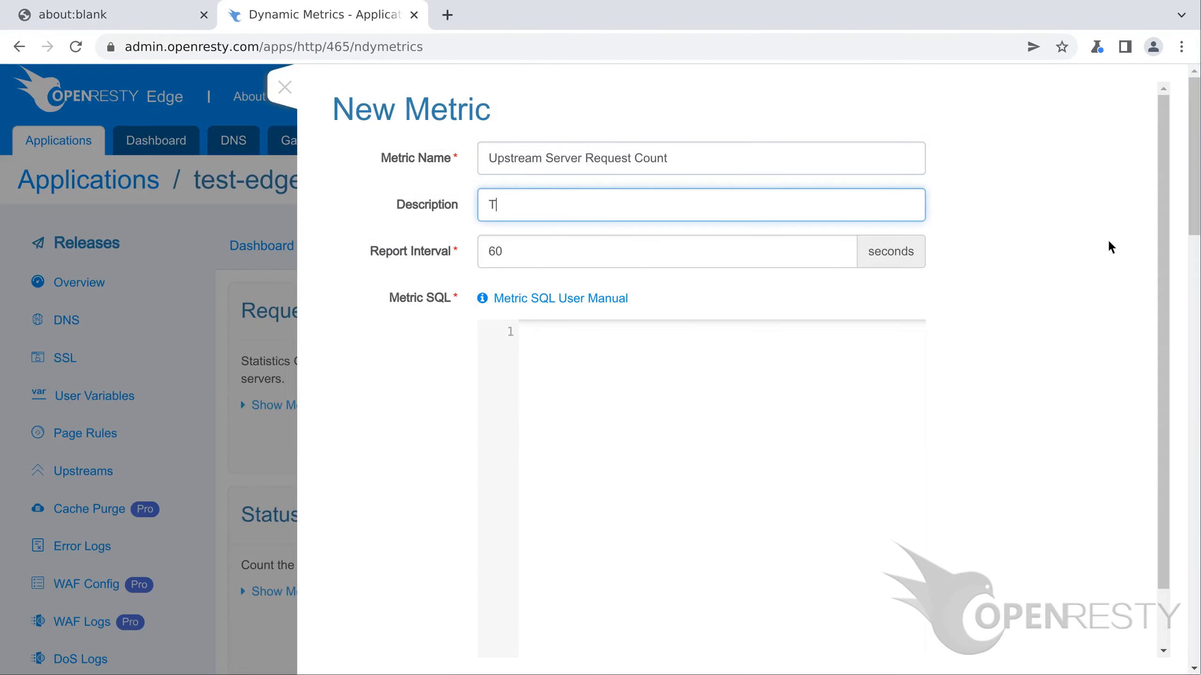
{"action": "type", "text": "he number of requests "}
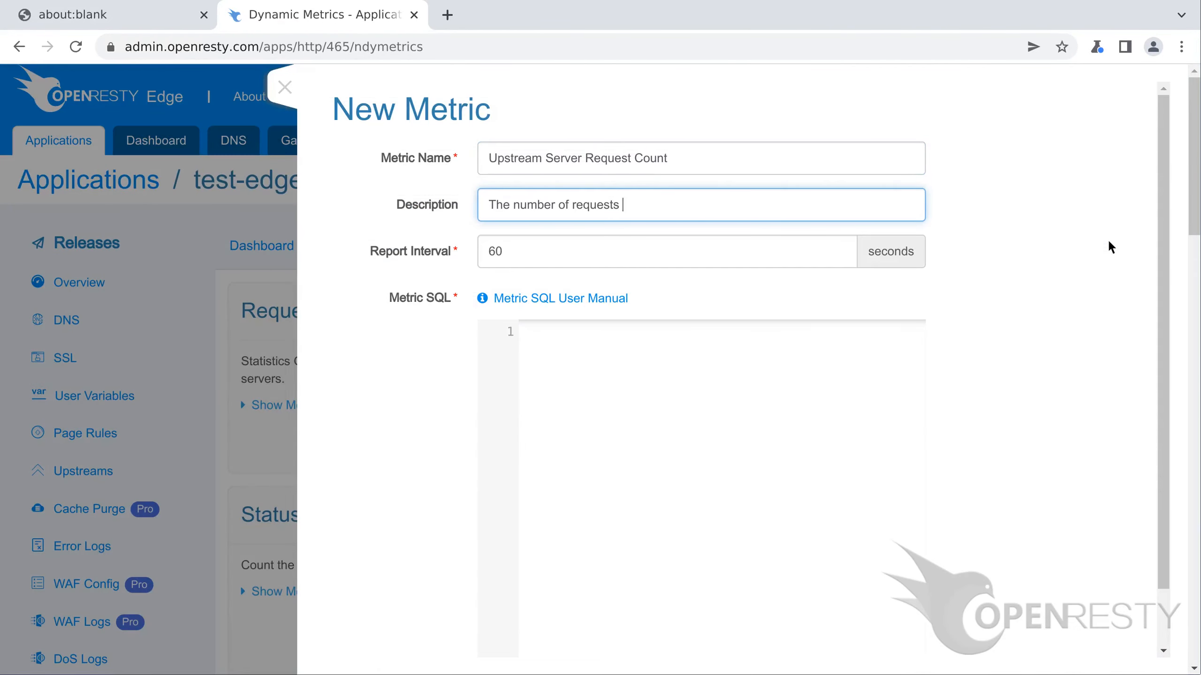
{"action": "type", "text": "per upstream server"}
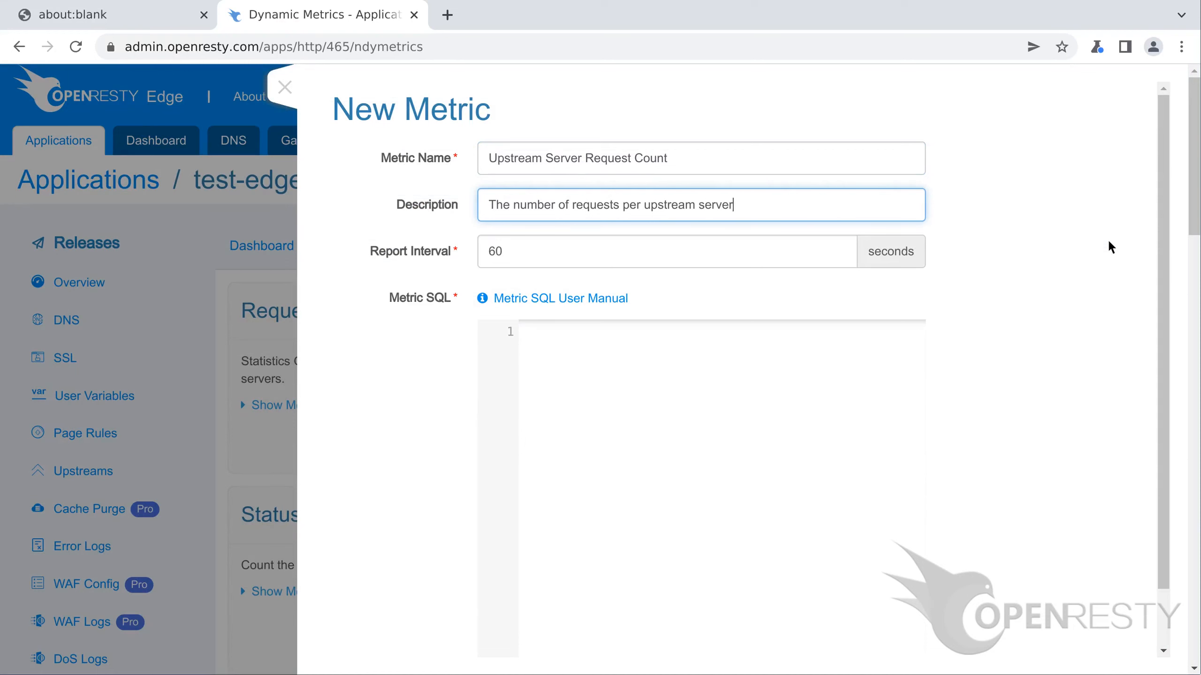
{"action": "key", "text": "Tab"}
{"action": "type", "text": "10"}
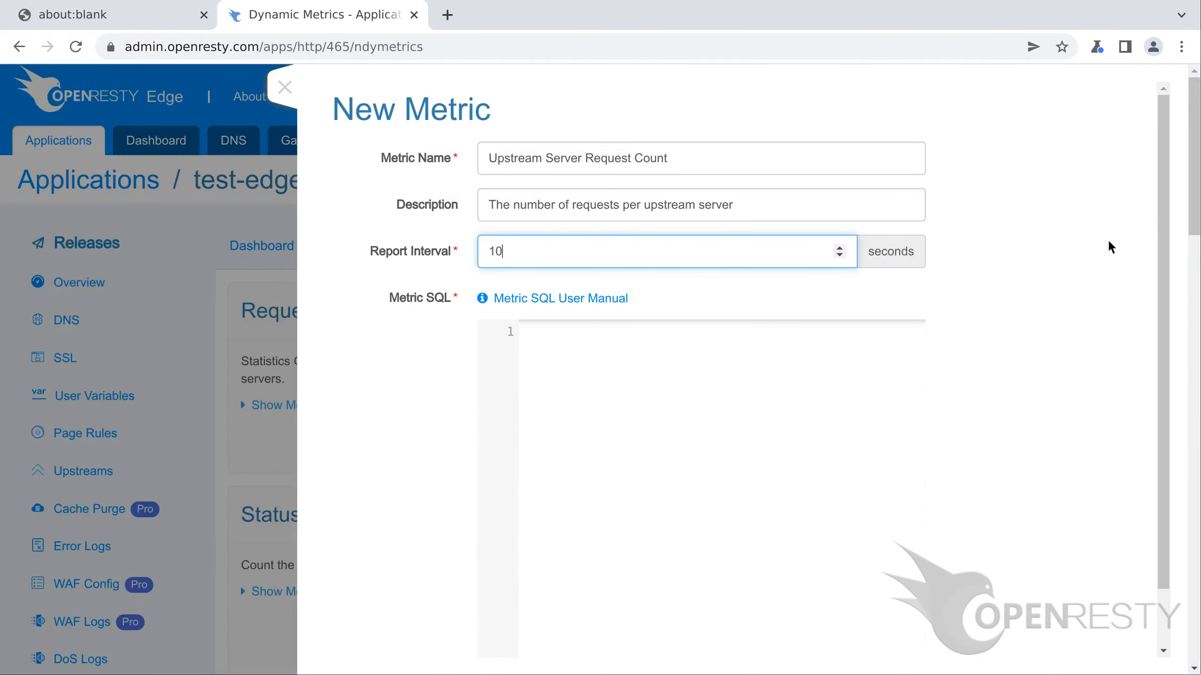
{"action": "scroll", "coordinate": [1107, 238], "scroll_direction": "down", "scroll_amount": 1}
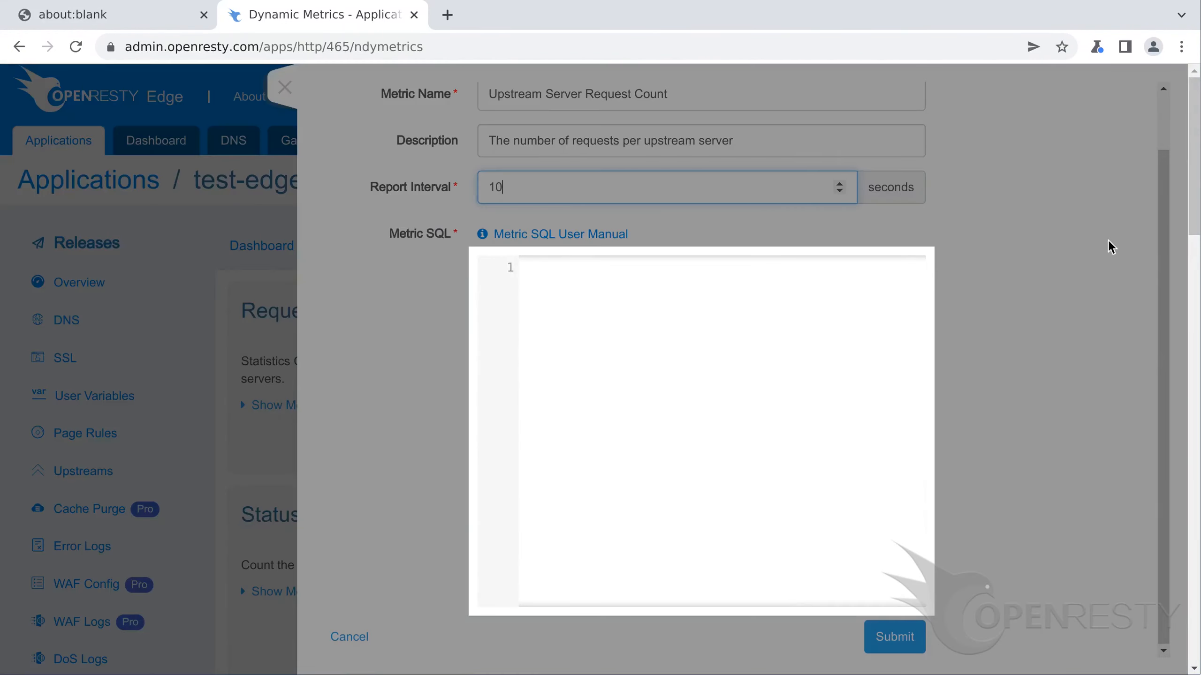
Step: Enter the query 'select upstream_addr, count(*) from reqs group by upstream_addr;' and submit the metric
{"action": "type", "text": "select upstream_addr, count(*)"}
{"action": "key", "text": "Return"}
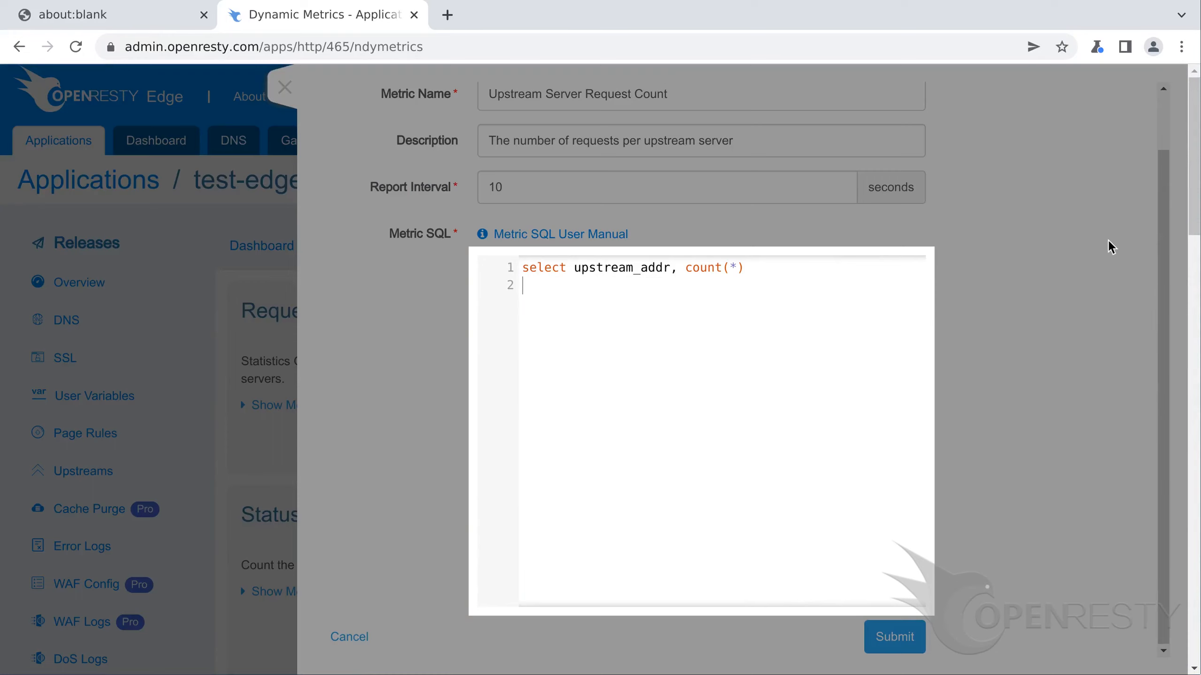
{"action": "type", "text": "from reqs"}
{"action": "key", "text": "Return"}
{"action": "type", "text": "group by upstre"}
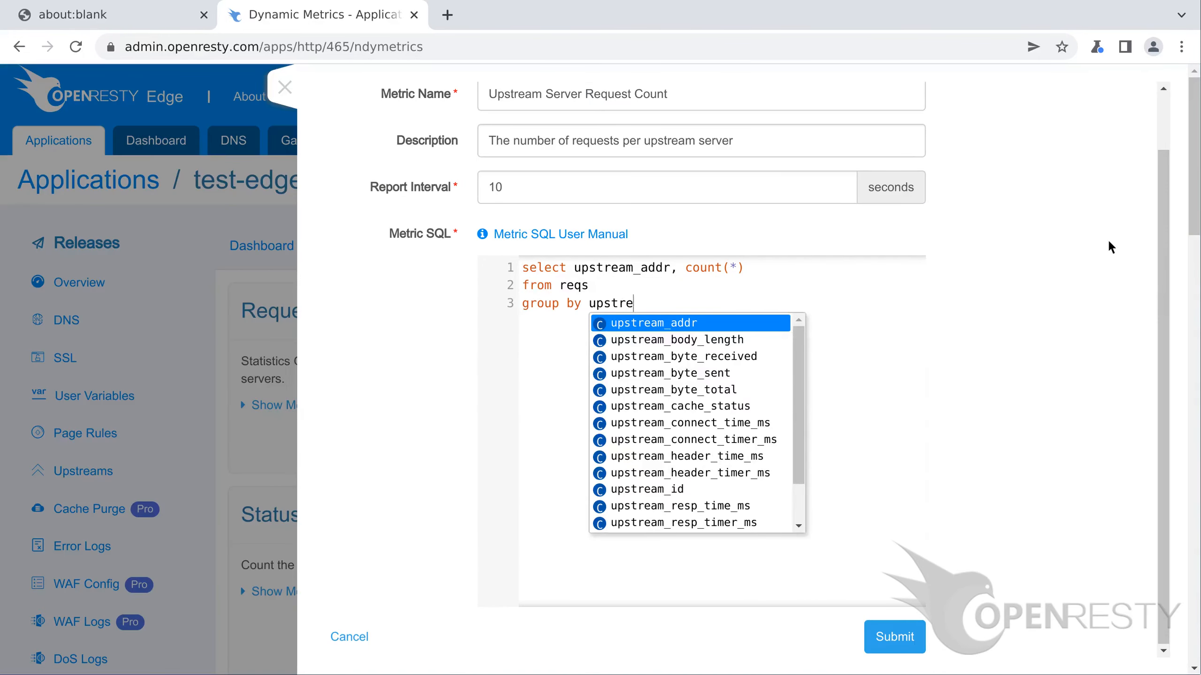
{"action": "type", "text": "am_addr;"}
{"action": "key", "text": "Return"}
{"action": "left_click", "coordinate": [894, 637]}
{"action": "scroll", "coordinate": [895, 636], "scroll_direction": "up", "scroll_amount": 3}
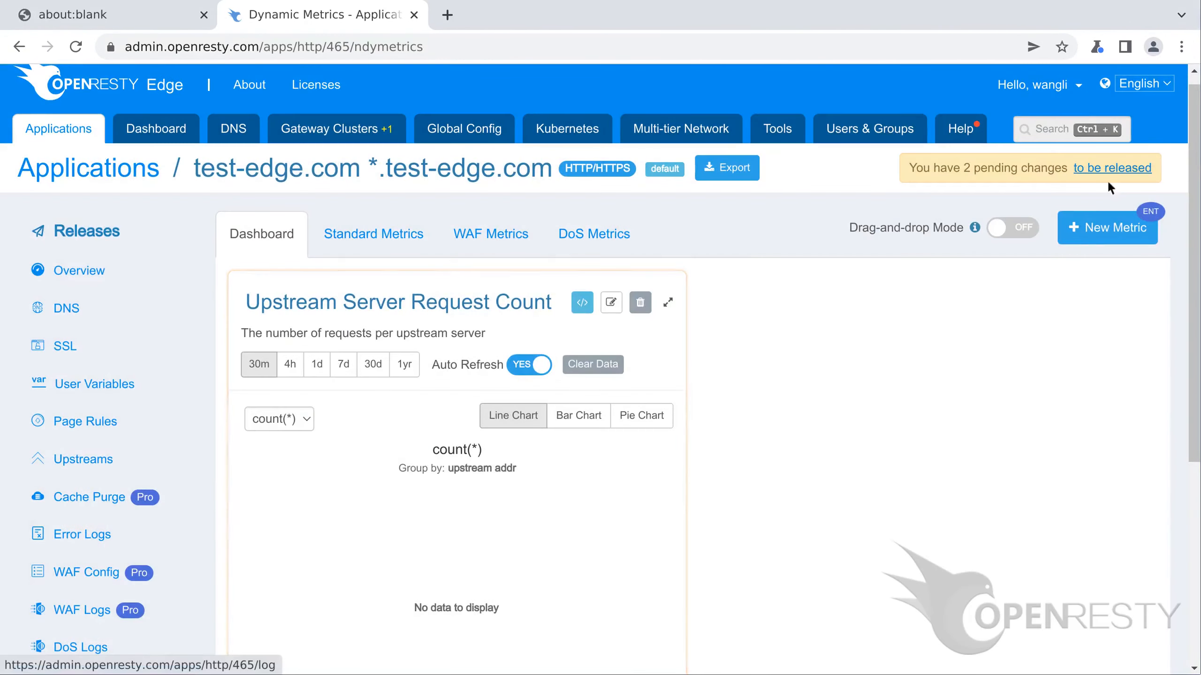
Step: Release the 2 pending configuration changes to all 14 gateway servers
{"action": "left_click", "coordinate": [1112, 168]}
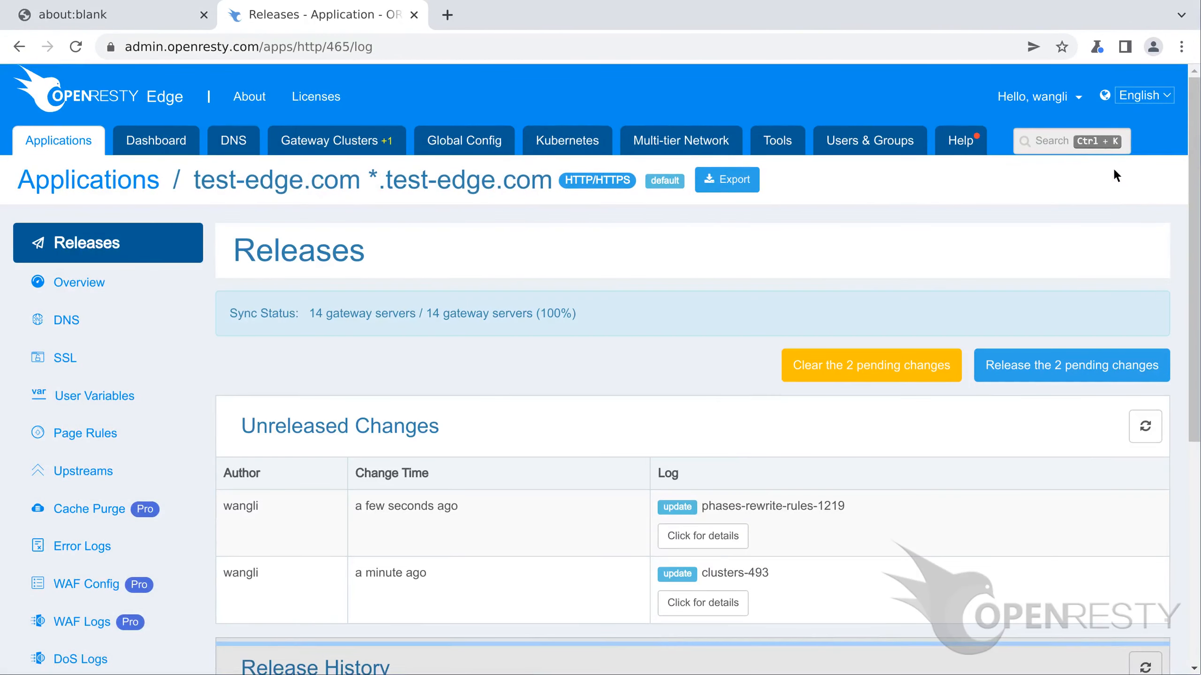
{"action": "left_click", "coordinate": [1071, 365]}
{"action": "left_click", "coordinate": [816, 446]}
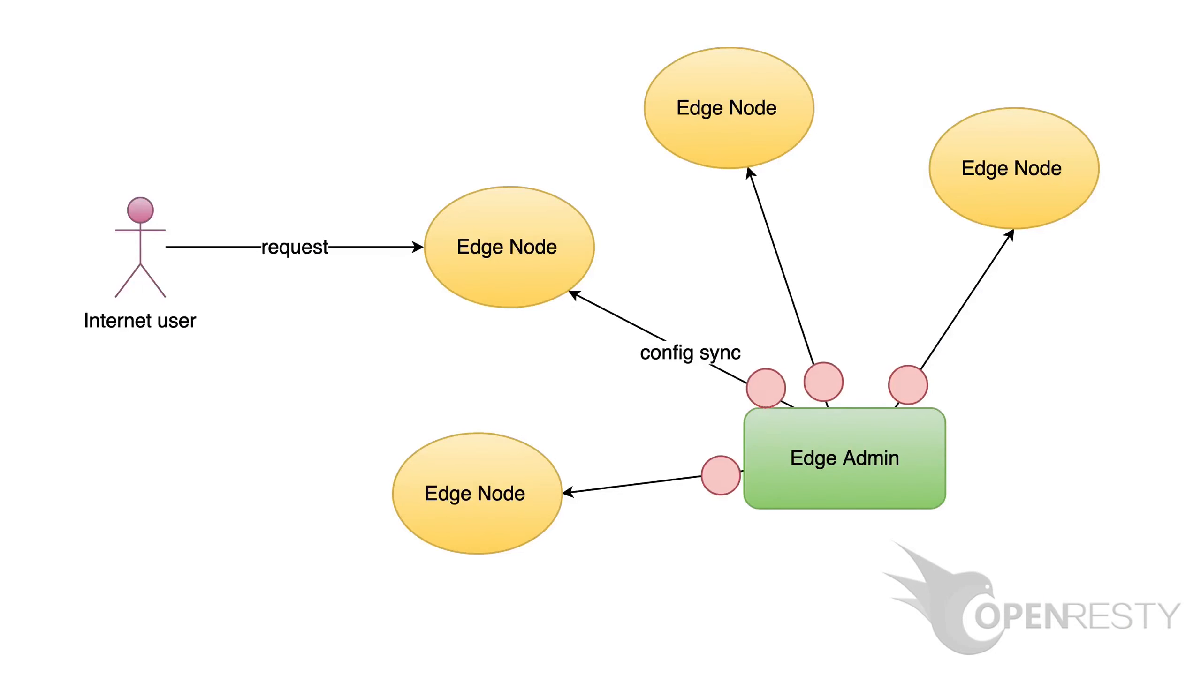
{"action": "type", "text": "http://"}
{"action": "type", "text": "test-edge.com"}
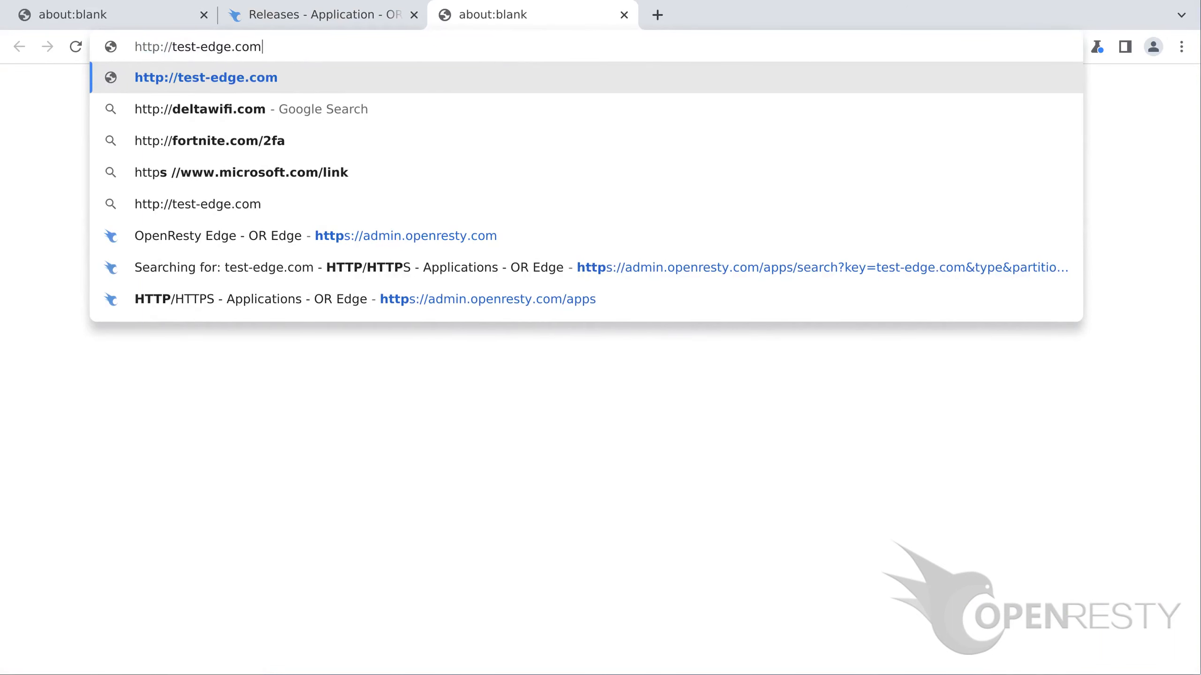
Step: Load test-edge.com to send a request, then close the test tabs to return to Releases
{"action": "key", "text": "Return"}
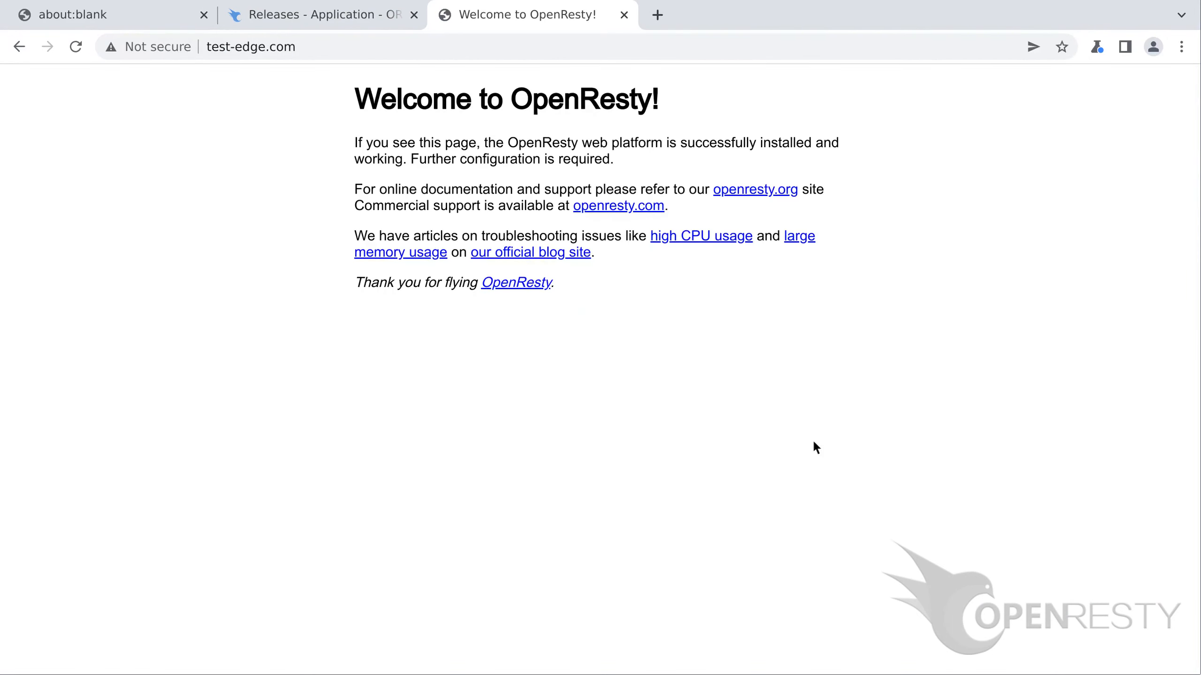
{"action": "key", "text": "ctrl+t"}
{"action": "type", "text": "http://"}
{"action": "key", "text": "ctrl+w"}
{"action": "key", "text": "ctrl+w"}
Step: View the Upstream Server Request Count metric on the Dynamic Metrics dashboard as a bar chart
{"action": "scroll", "coordinate": [594, 370], "scroll_direction": "down", "scroll_amount": 3}
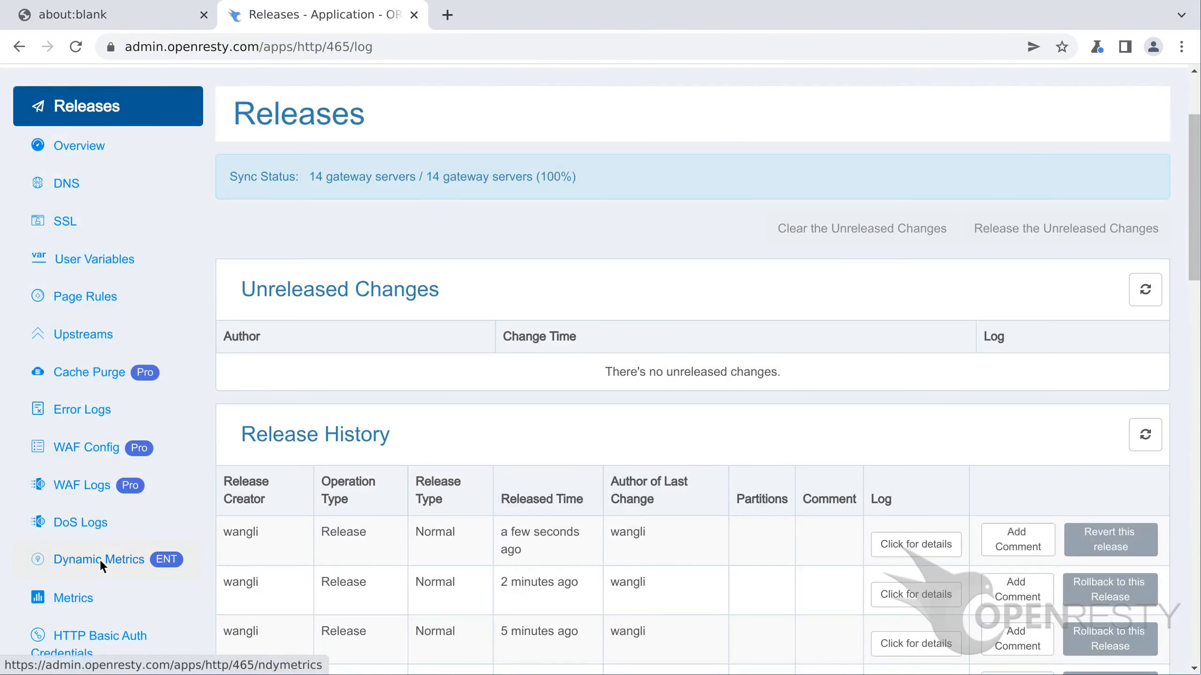
{"action": "left_click", "coordinate": [99, 559]}
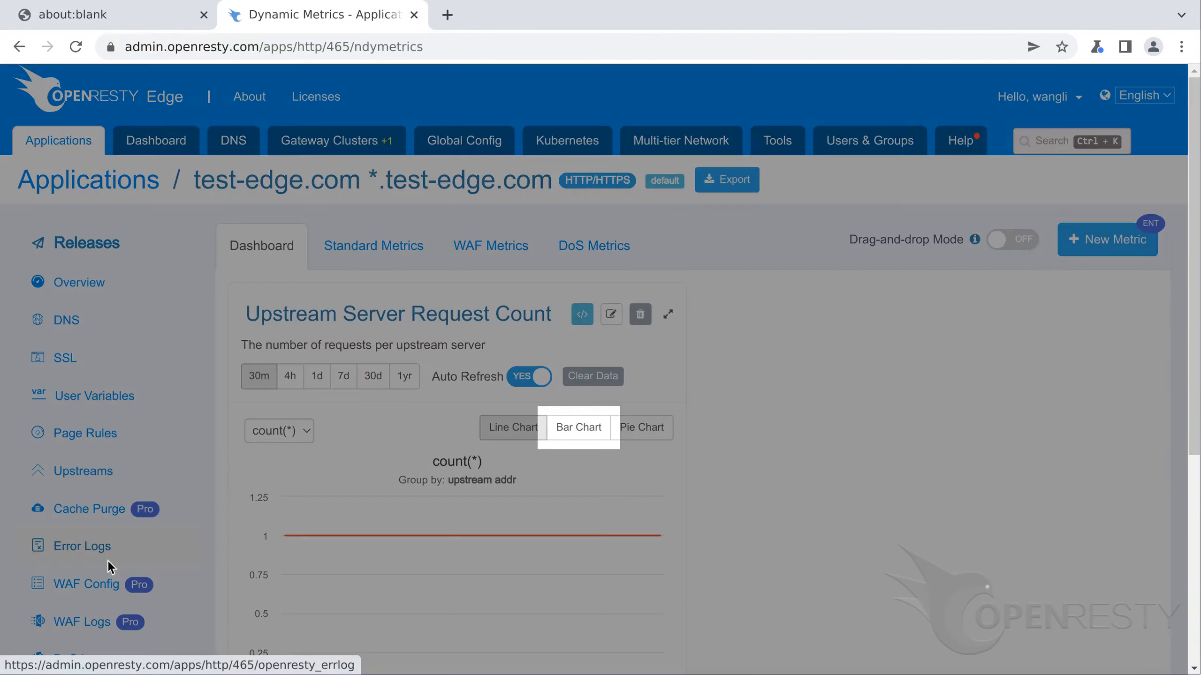
{"action": "left_click", "coordinate": [578, 428]}
{"action": "scroll", "coordinate": [581, 435], "scroll_direction": "down", "scroll_amount": 4}
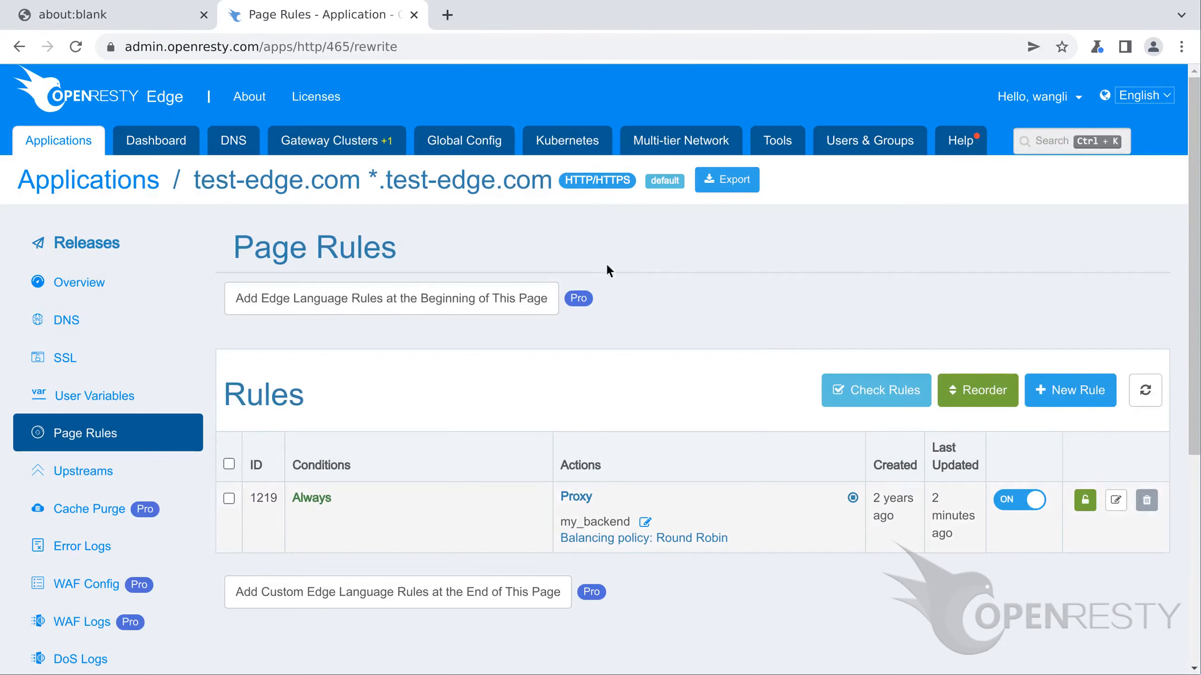
Step: Switch off the sticky cookie on rule 1219, save it, and start releasing the pending change
{"action": "left_click", "coordinate": [1117, 500]}
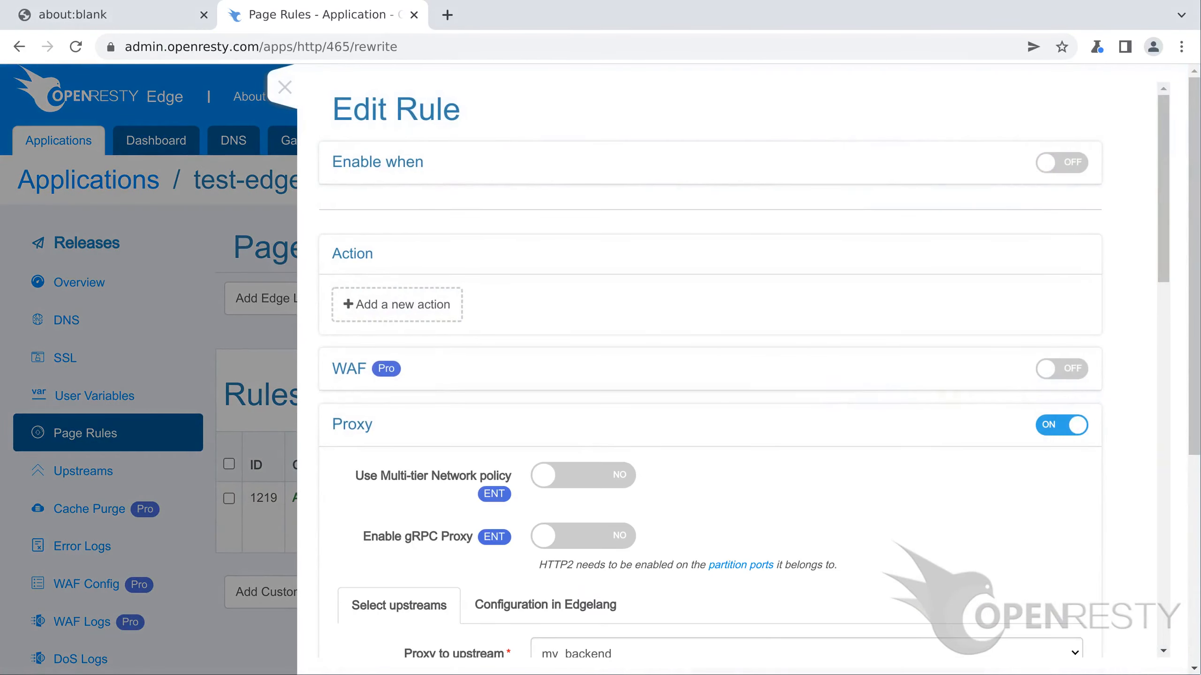
{"action": "scroll", "coordinate": [742, 369], "scroll_direction": "down", "scroll_amount": 10}
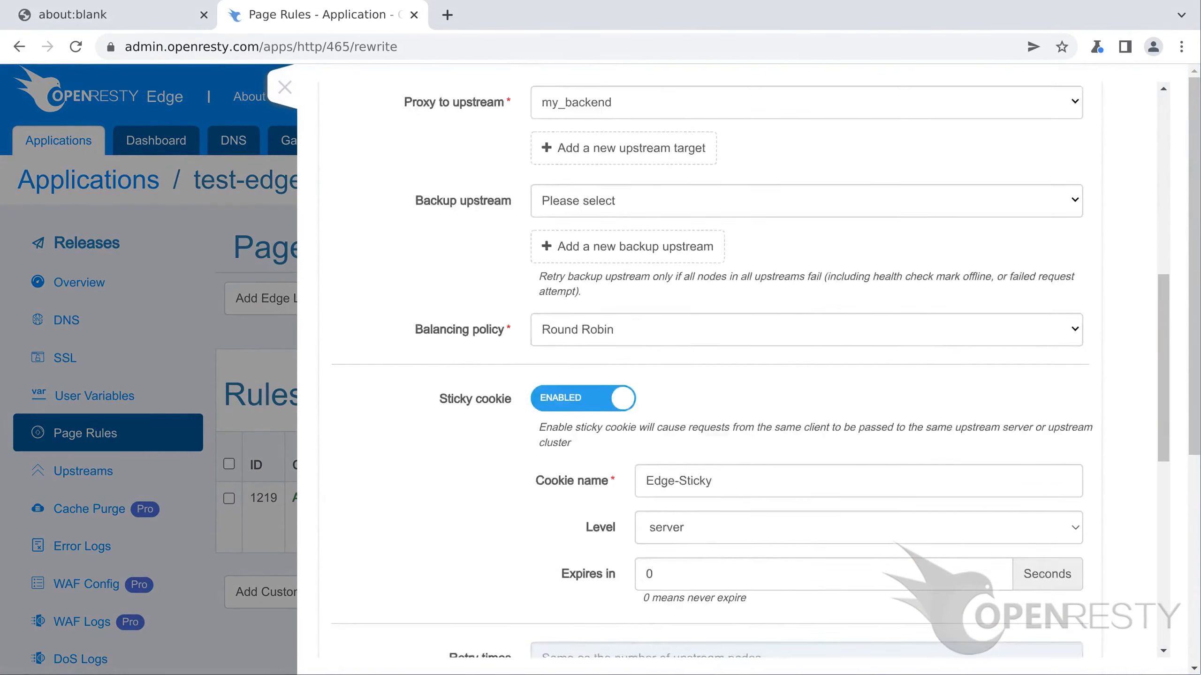
{"action": "left_click", "coordinate": [583, 370]}
{"action": "scroll", "coordinate": [583, 370], "scroll_direction": "down", "scroll_amount": 7}
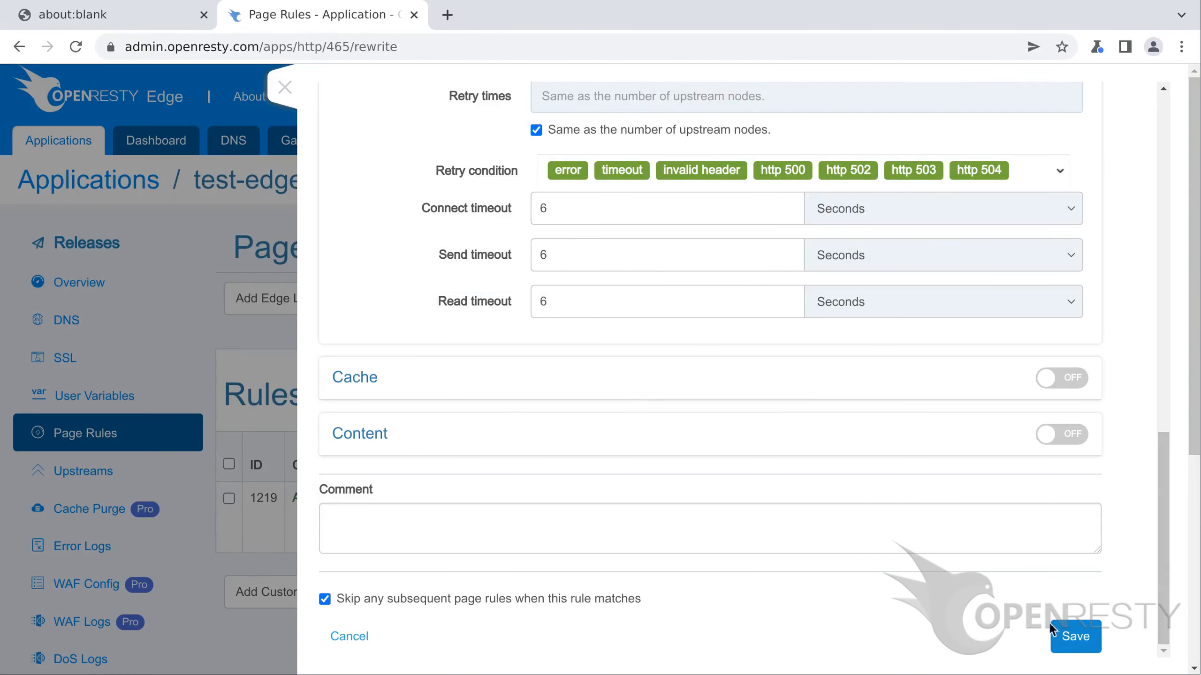
{"action": "left_click", "coordinate": [1075, 636]}
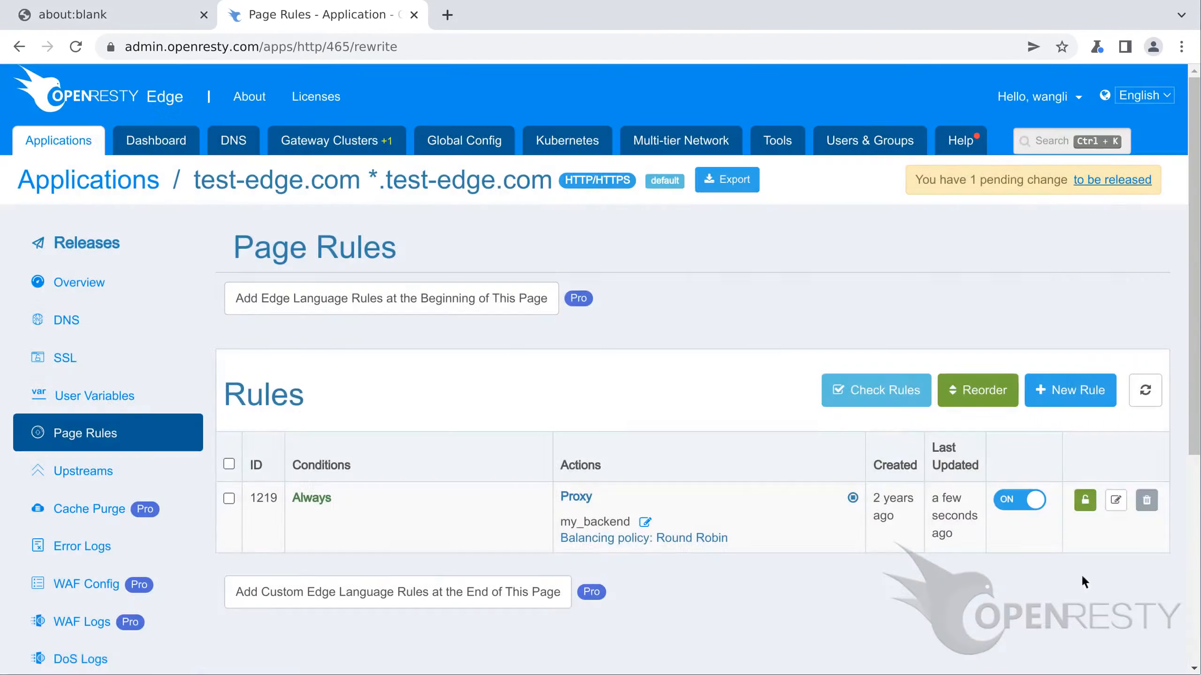
{"action": "left_click", "coordinate": [1112, 180]}
{"action": "left_click", "coordinate": [1077, 366]}
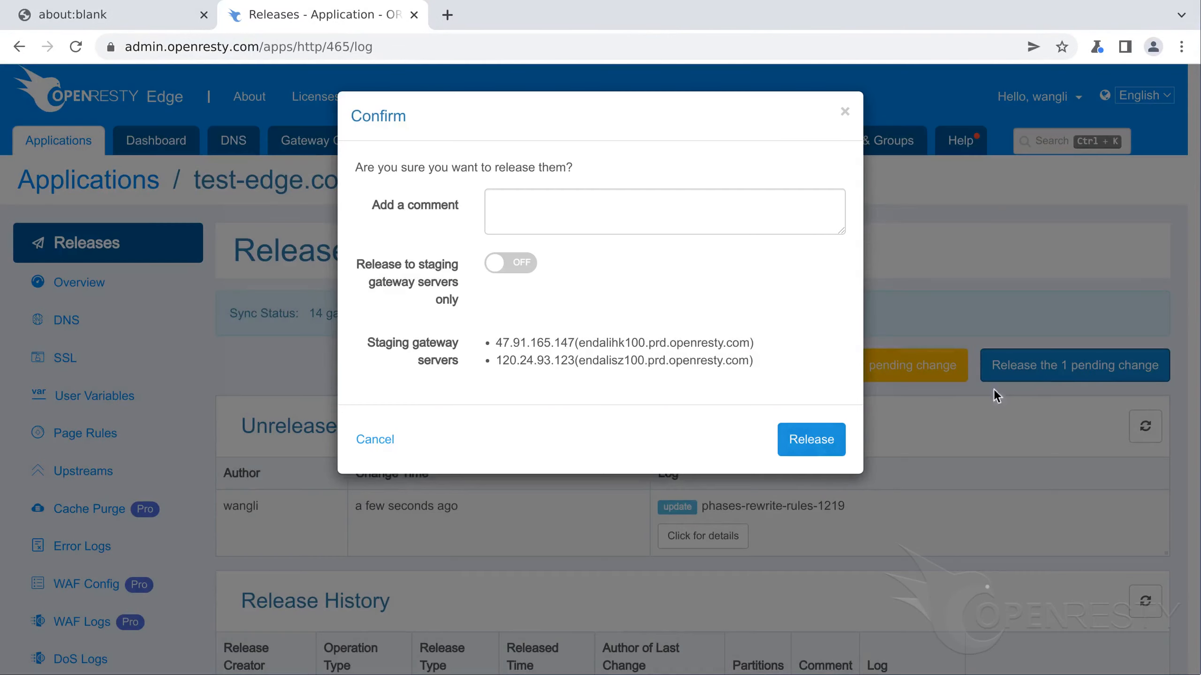
Step: Release the pending rule change and load test-edge.com in a new tab
{"action": "left_click", "coordinate": [812, 442]}
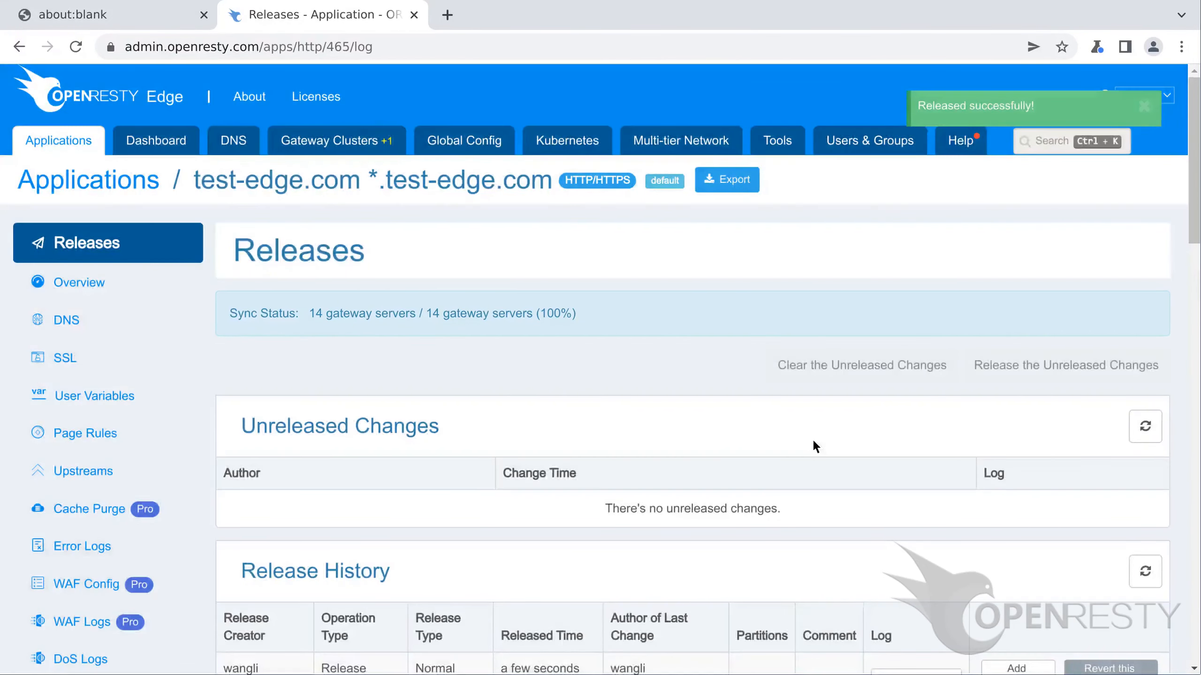
{"action": "key", "text": "ctrl+t"}
{"action": "type", "text": "test-edge.com"}
{"action": "key", "text": "Return"}
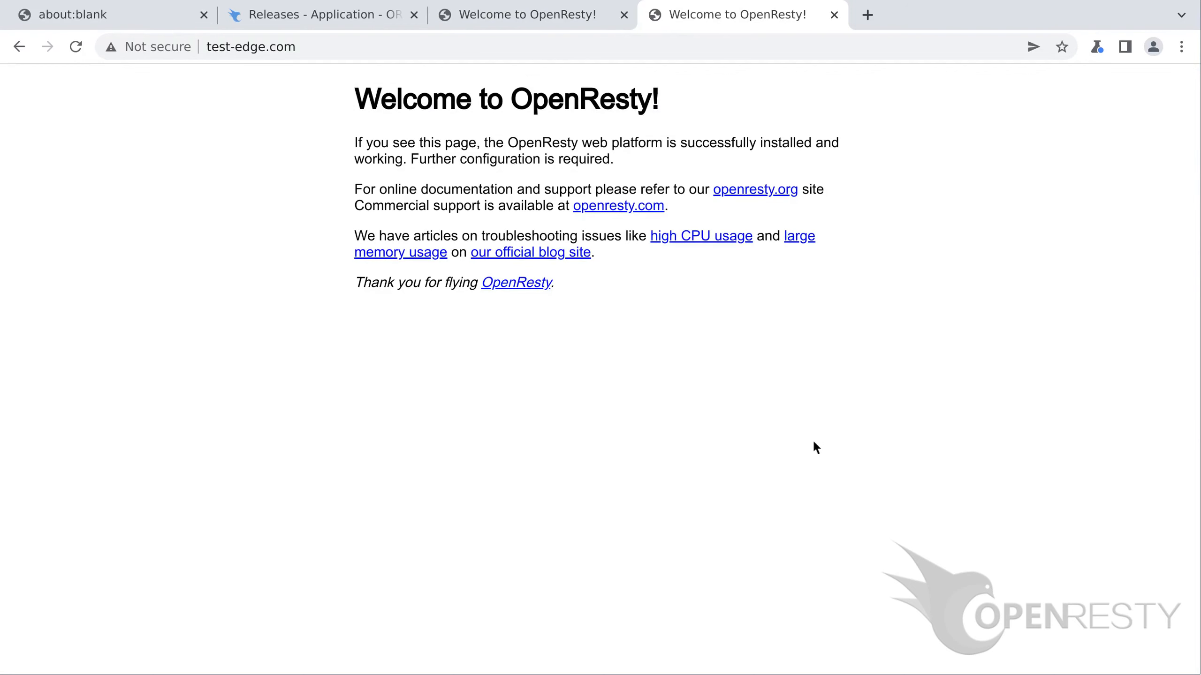
Step: Close the test-edge.com tabs to get back to the Releases page
{"action": "key", "text": "ctrl+w"}
{"action": "key", "text": "ctrl+w"}
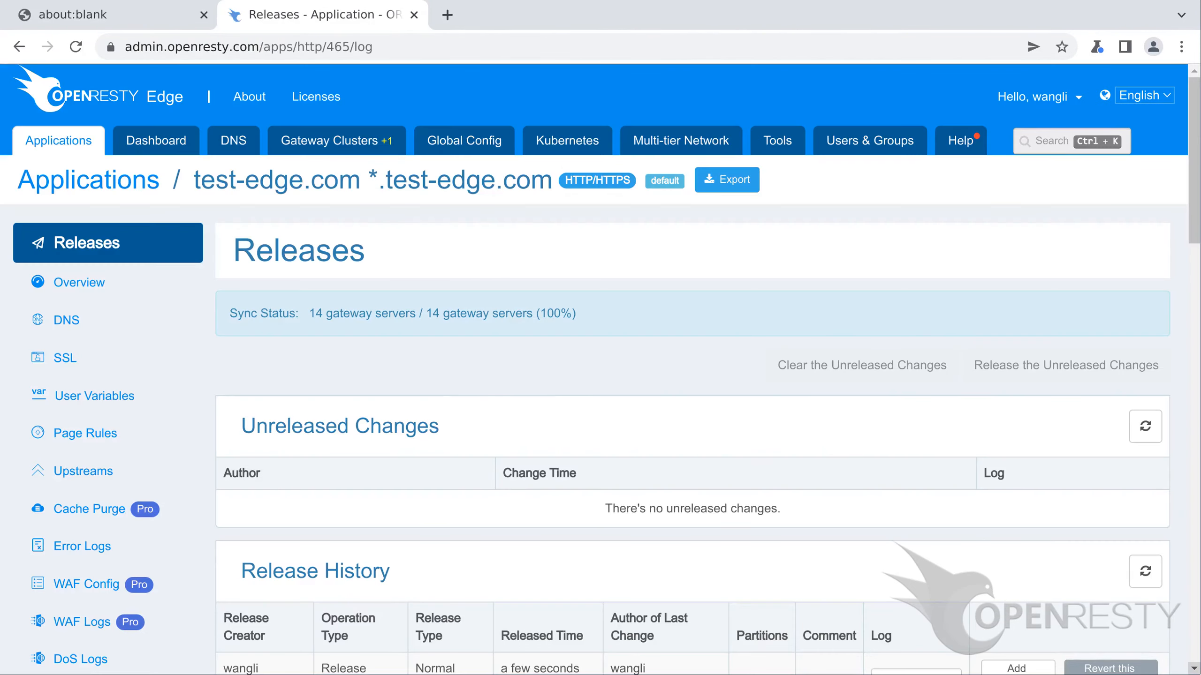
Step: Show the Upstream Server Request Count on Dynamic Metrics as a bar chart
{"action": "scroll", "coordinate": [600, 369], "scroll_direction": "down", "scroll_amount": 3}
{"action": "left_click", "coordinate": [98, 560]}
{"action": "left_click", "coordinate": [578, 427]}
{"action": "scroll", "coordinate": [579, 428], "scroll_direction": "down", "scroll_amount": 4}
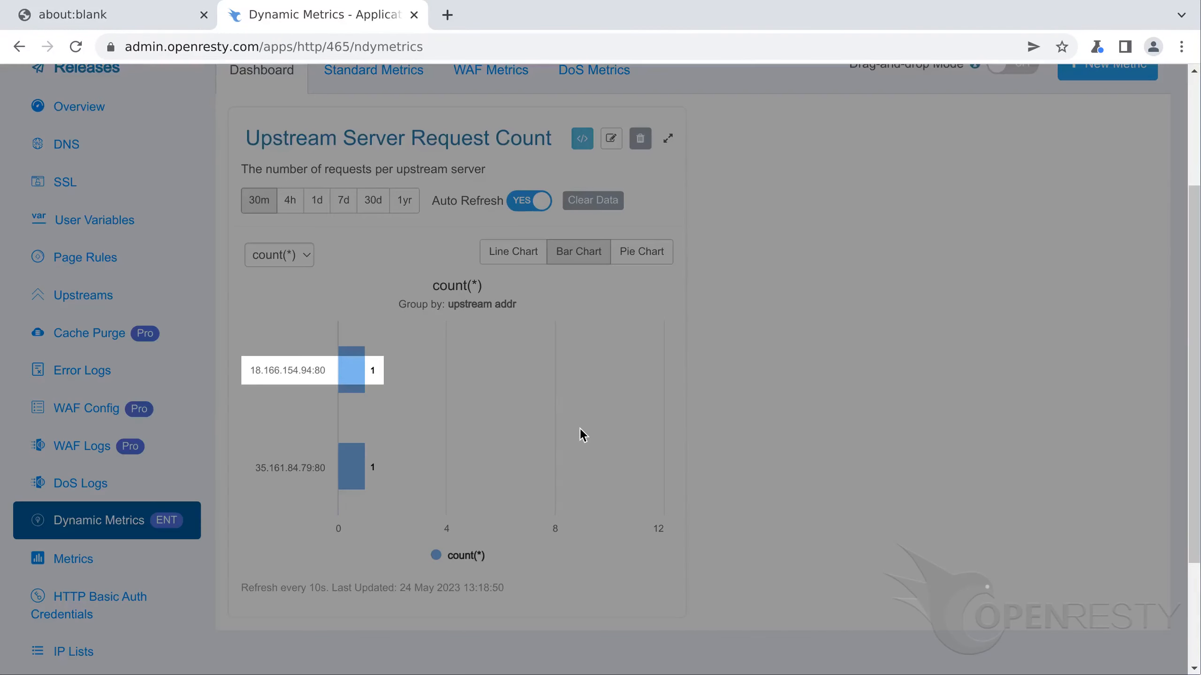